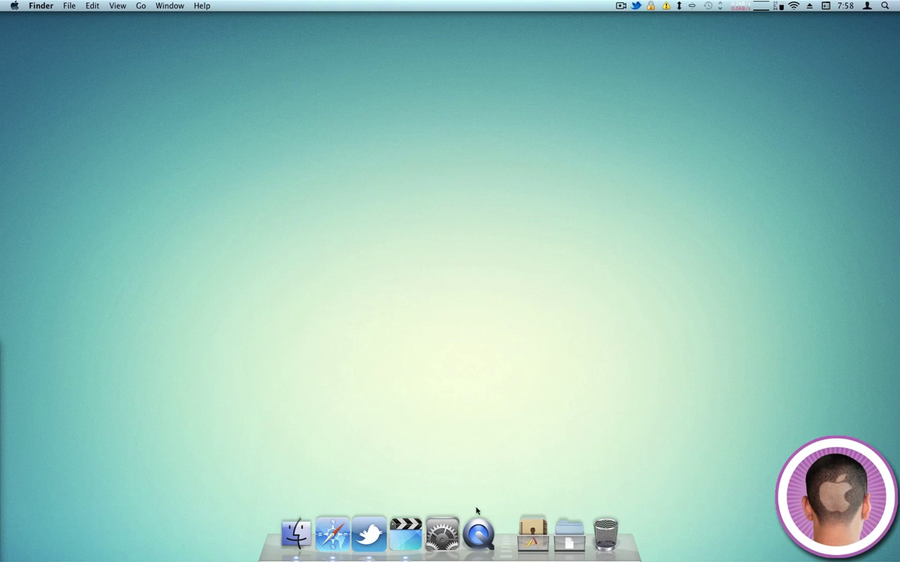
# - Launch QuickTime Player and open a new movie recording
pyautogui.click(478, 531)
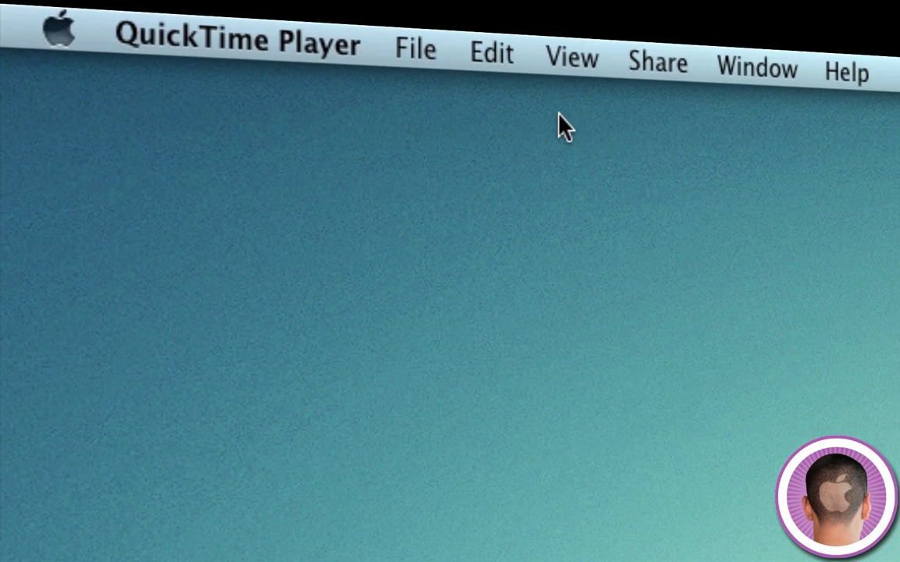
pyautogui.click(430, 56)
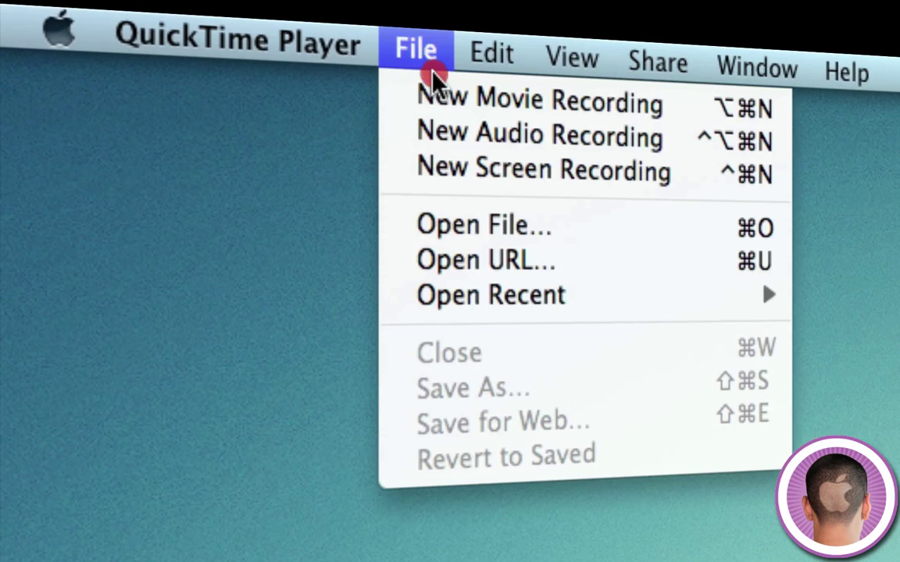
pyautogui.click(433, 95)
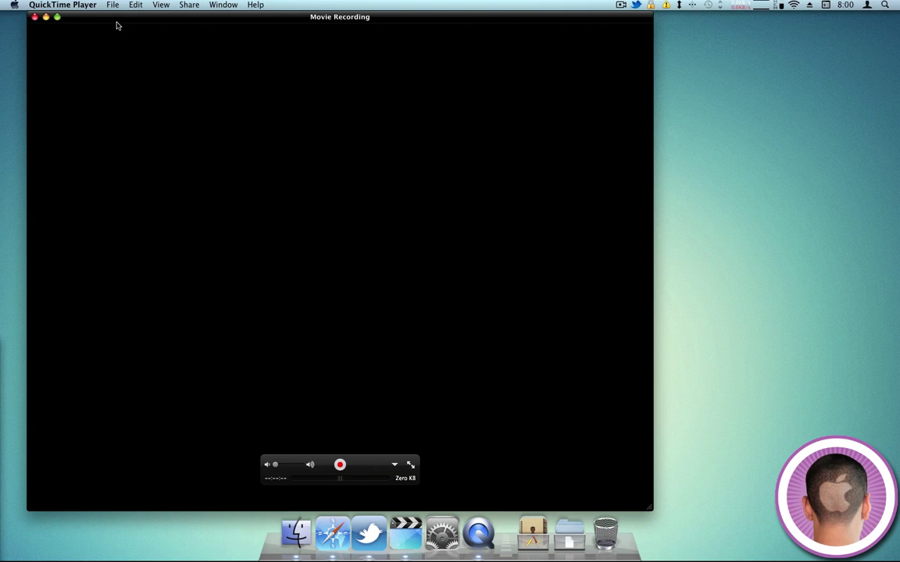
# - Move the Movie Recording window to the middle of the desktop
pyautogui.moveTo(203, 136); pyautogui.dragTo(263, 134)
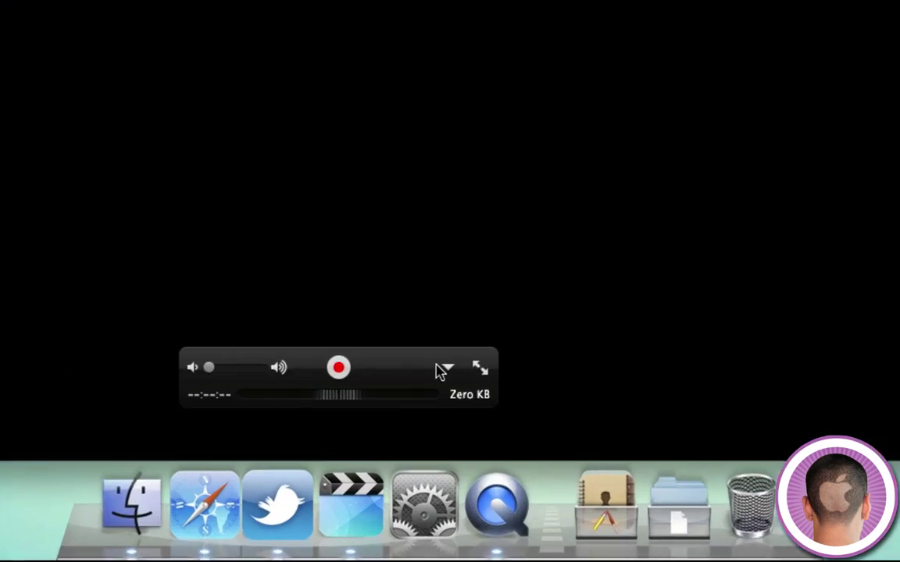
pyautogui.moveTo(440, 371); pyautogui.dragTo(492, 444)
pyautogui.moveTo(509, 374); pyautogui.dragTo(515, 206)
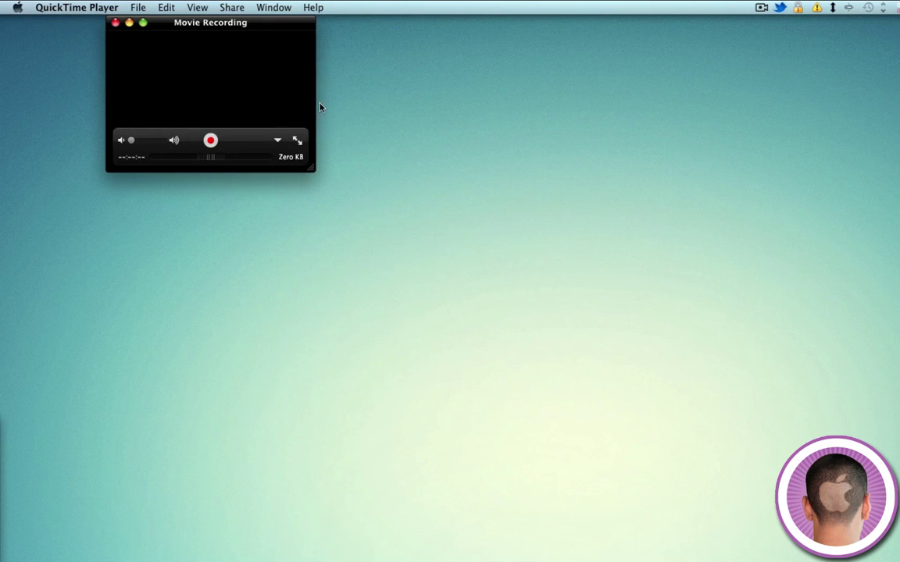
pyautogui.moveTo(267, 77); pyautogui.dragTo(561, 322)
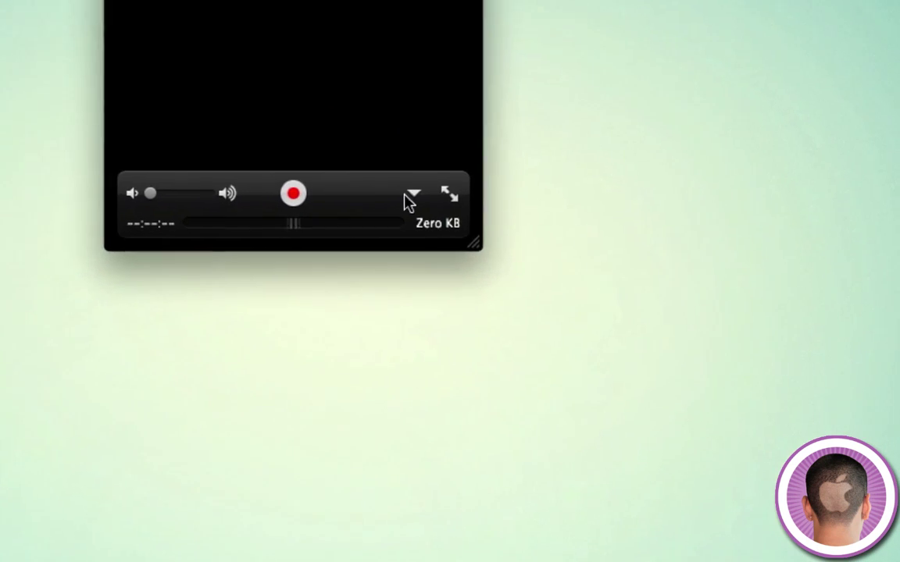
pyautogui.moveTo(581, 387); pyautogui.dragTo(594, 494)
pyautogui.moveTo(364, 334); pyautogui.dragTo(371, 358)
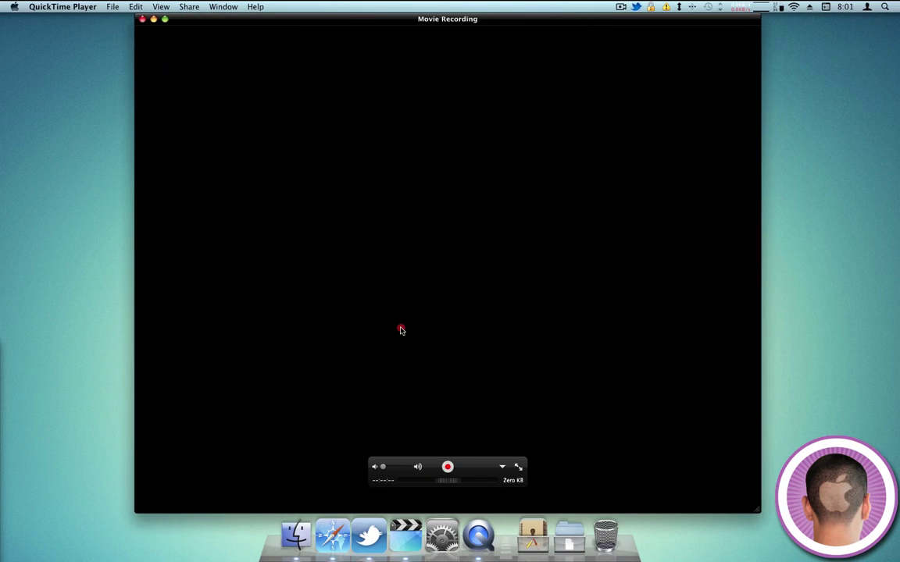
pyautogui.click(391, 328)
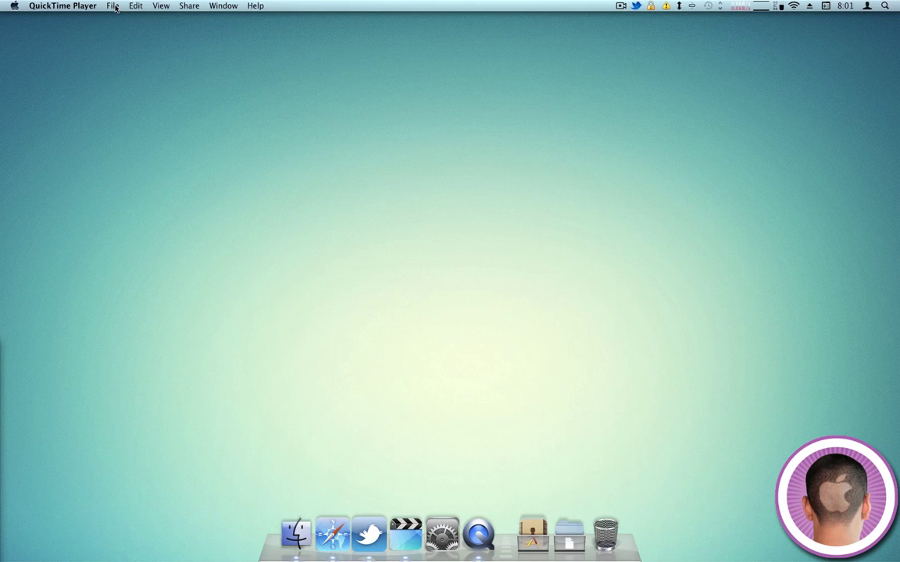
# - Open a new audio recording and move its window toward the middle of the desktop
pyautogui.click(114, 6)
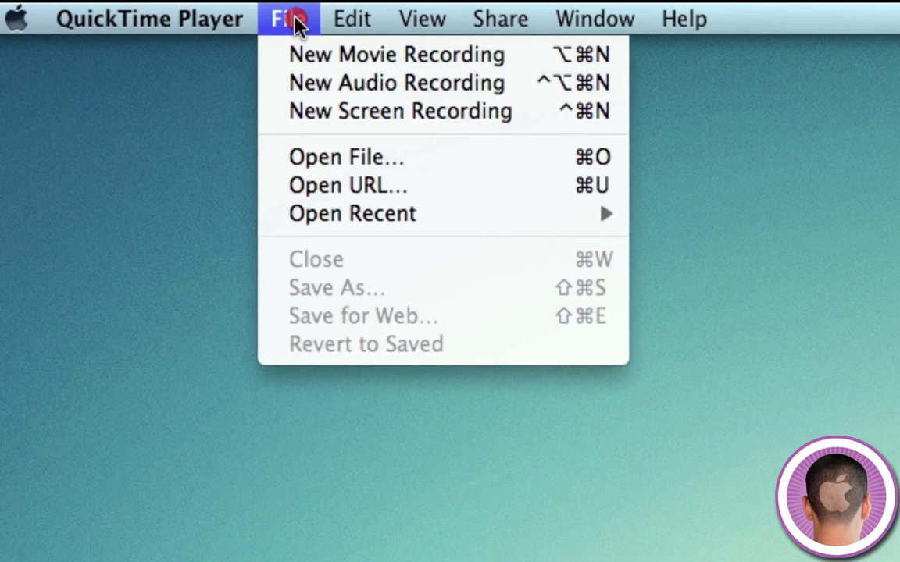
pyautogui.click(302, 86)
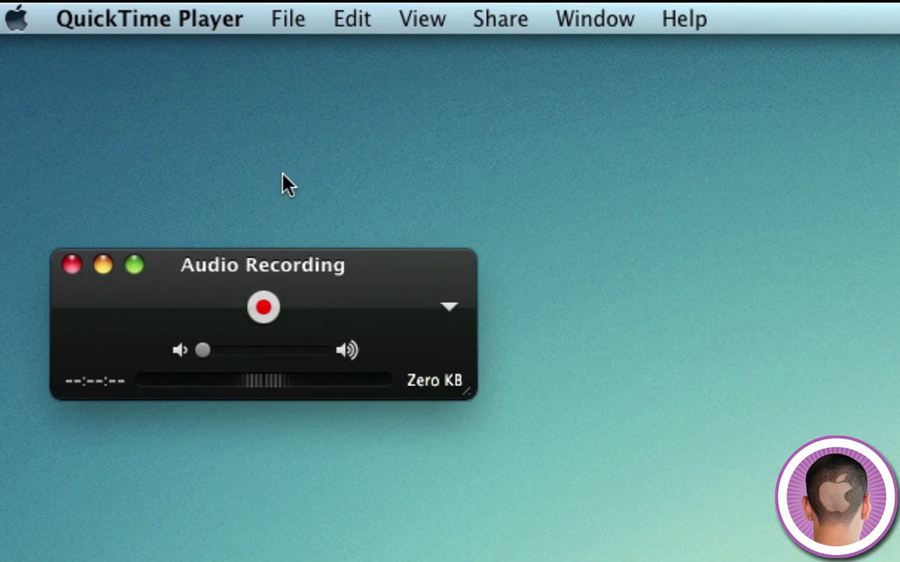
pyautogui.moveTo(363, 316); pyautogui.dragTo(898, 477)
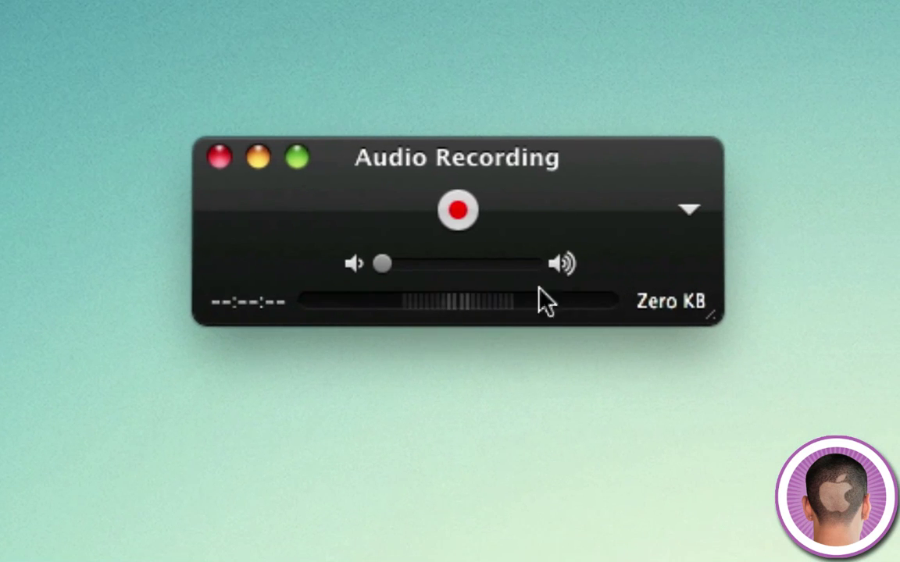
# - Review the microphone, quality and save location choices for the audio recording, and close its window
pyautogui.click(688, 209)
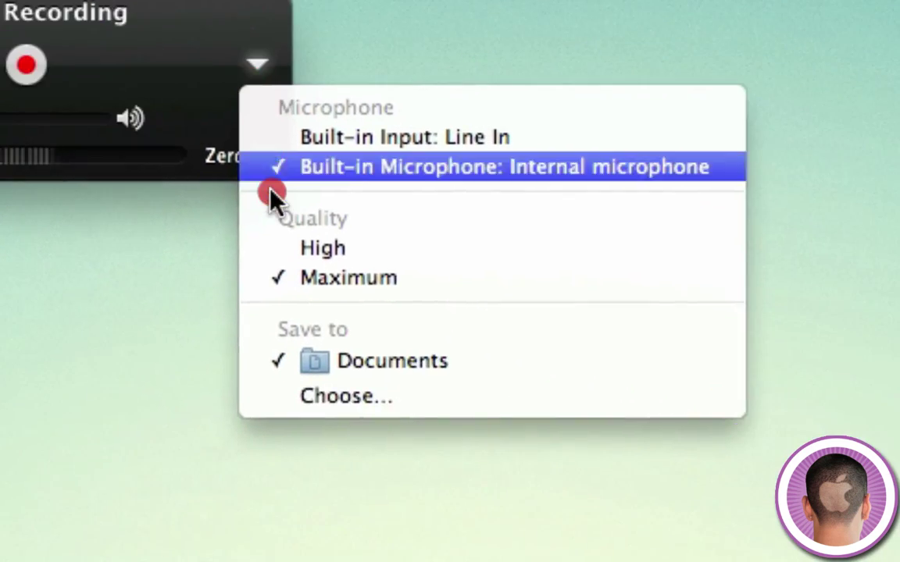
pyautogui.click(206, 47)
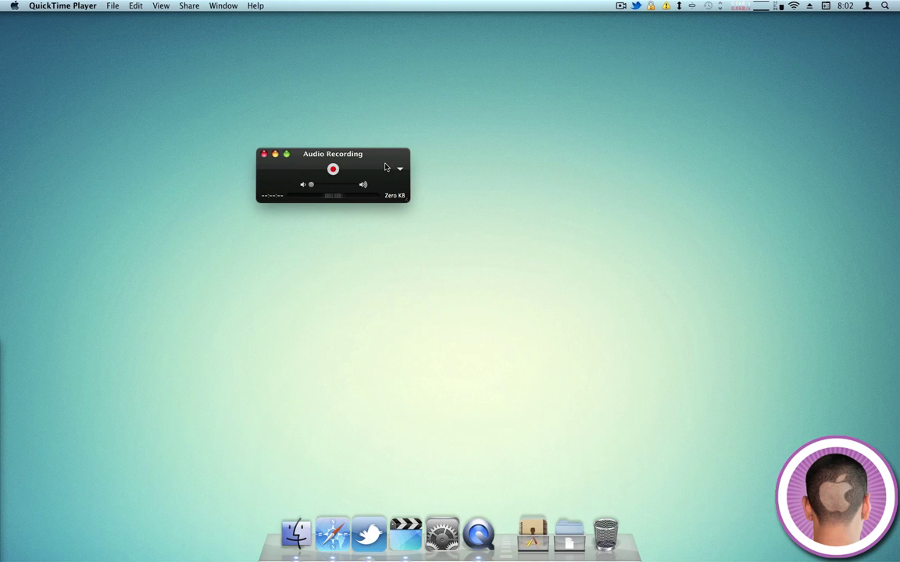
pyautogui.click(264, 154)
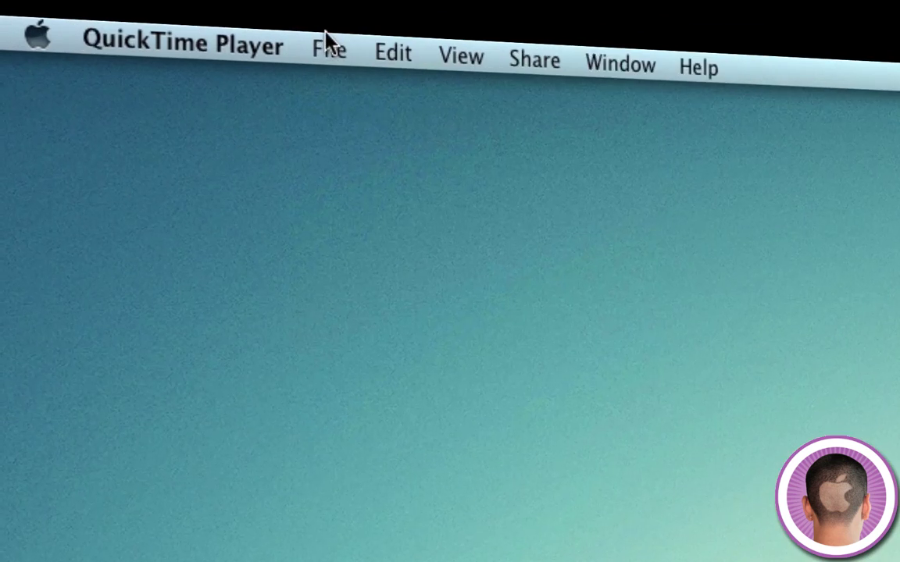
# - Open a new screen recording and review its microphone, quality and save location choices
pyautogui.click(112, 6)
pyautogui.click(434, 180)
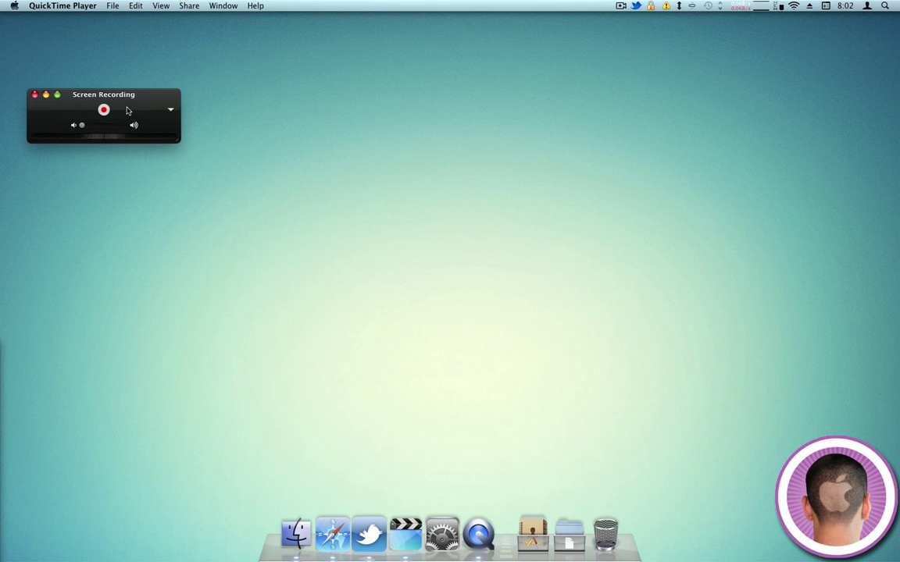
pyautogui.click(170, 110)
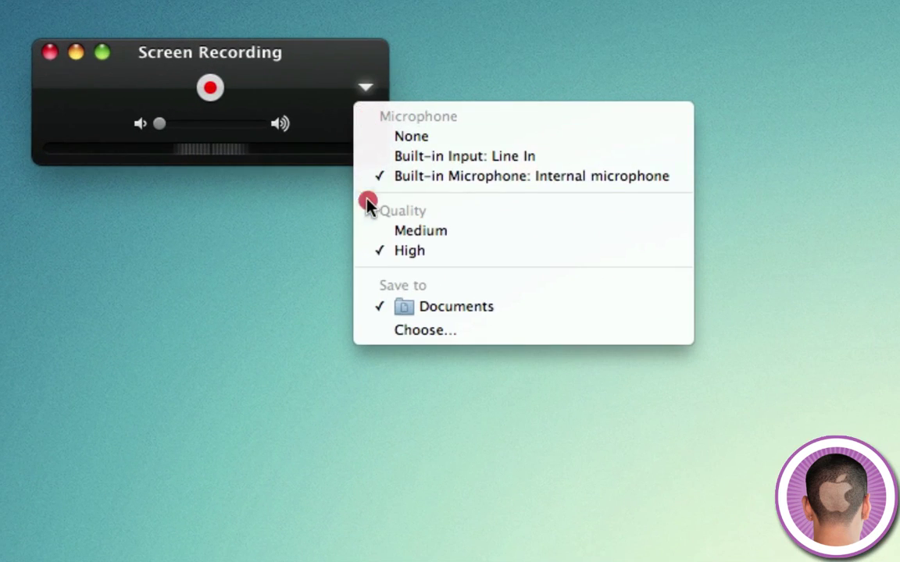
pyautogui.click(244, 143)
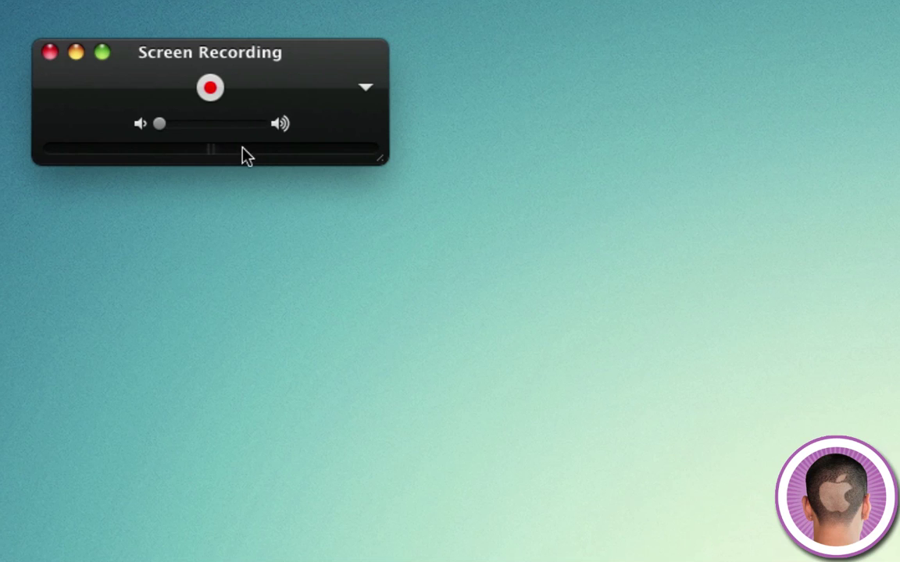
# - Record the screen while opening and scrolling the Applications stack, and stop the recording
pyautogui.click(210, 87)
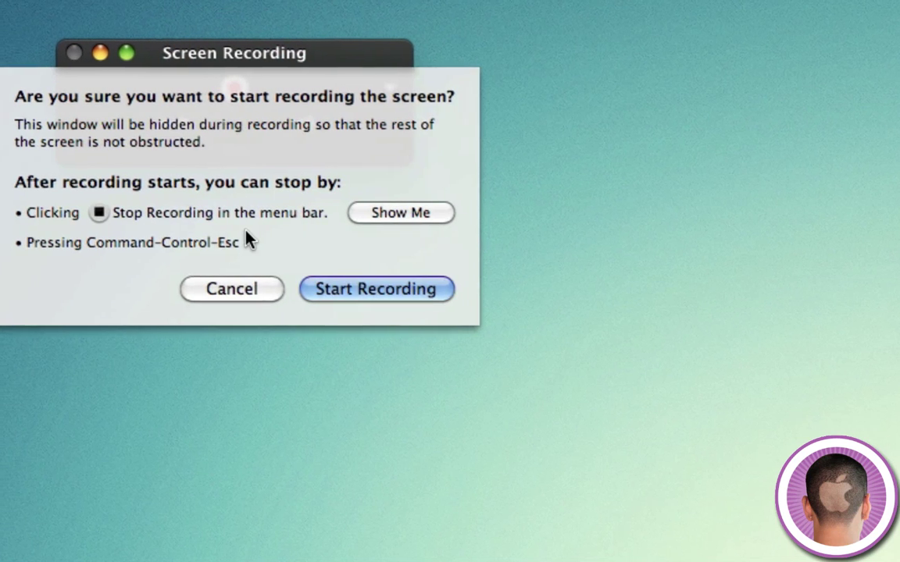
pyautogui.click(337, 295)
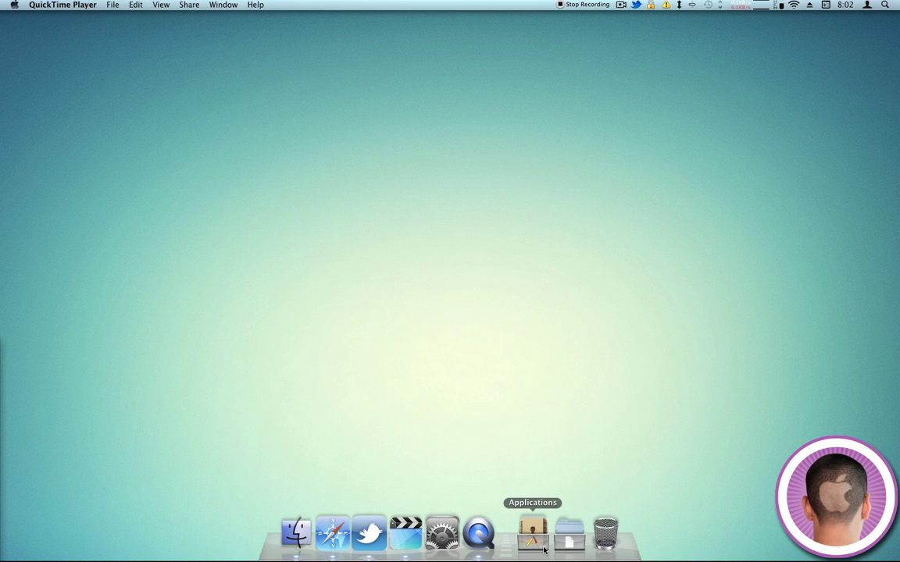
pyautogui.click(532, 535)
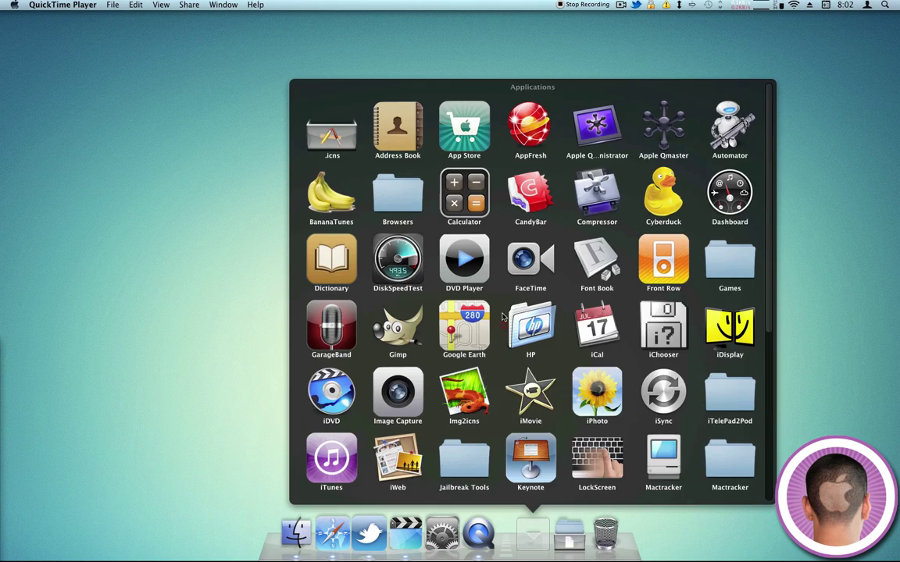
pyautogui.scroll(-5, 502, 317)
pyautogui.scroll(5, 502, 316)
pyautogui.click(393, 55)
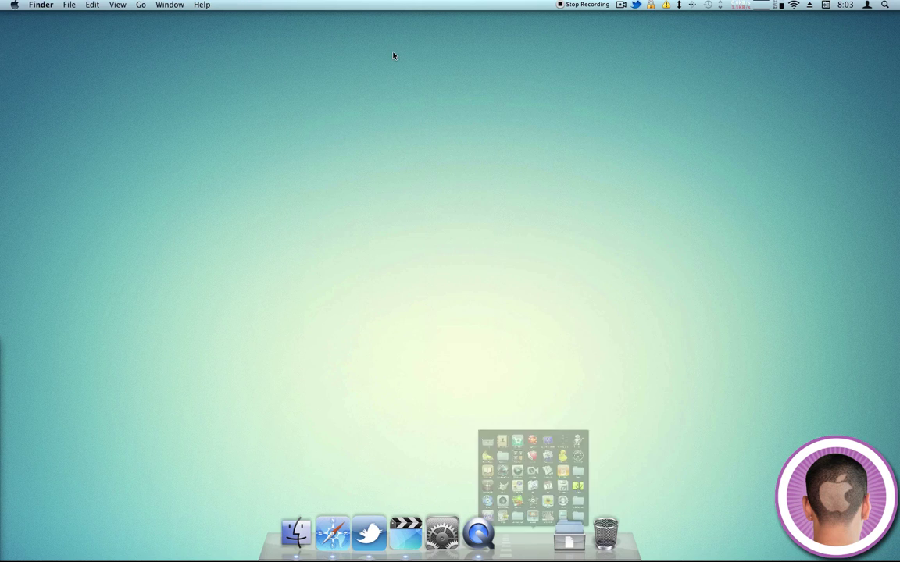
pyautogui.click(577, 7)
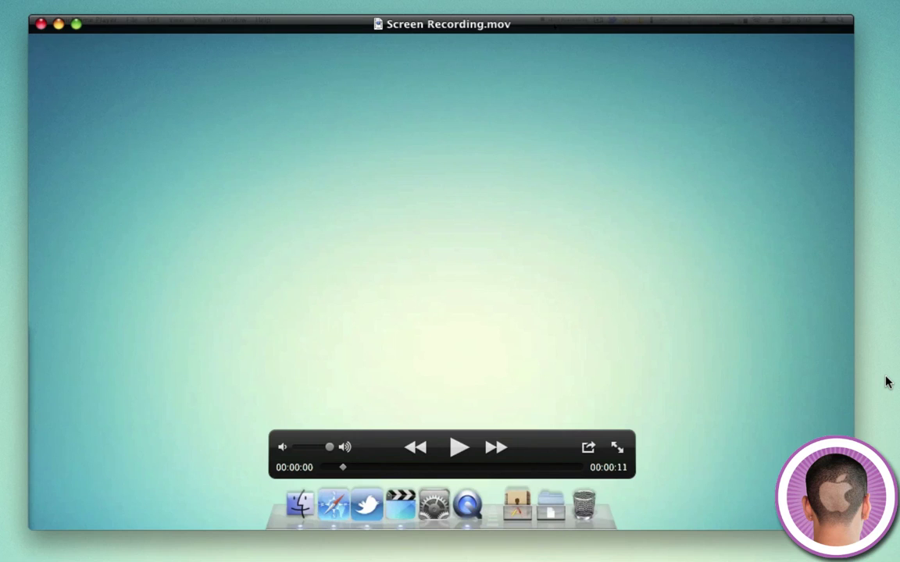
# - Play back the screen recording and trim its start and end to the short section showing the Applications stack
pyautogui.press('space')
pyautogui.click(556, 22)
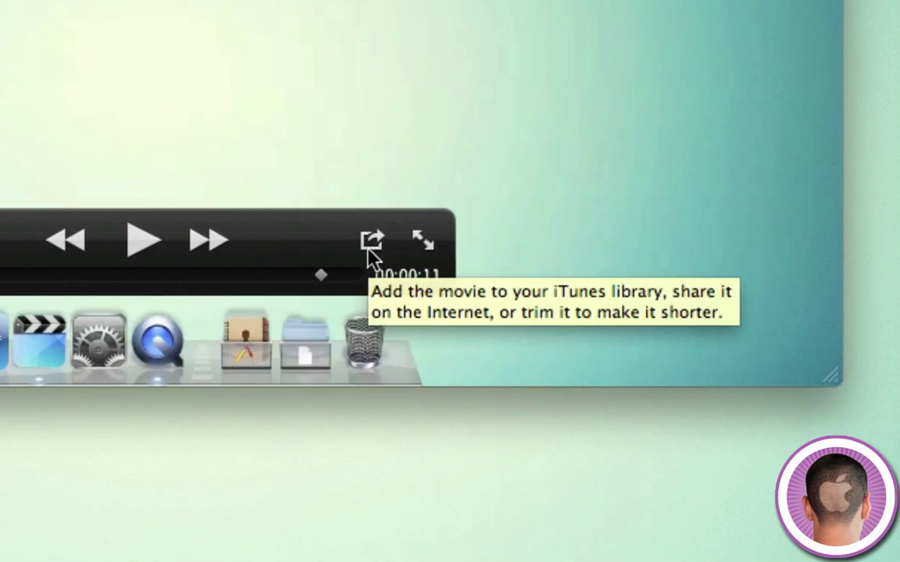
pyautogui.click(369, 245)
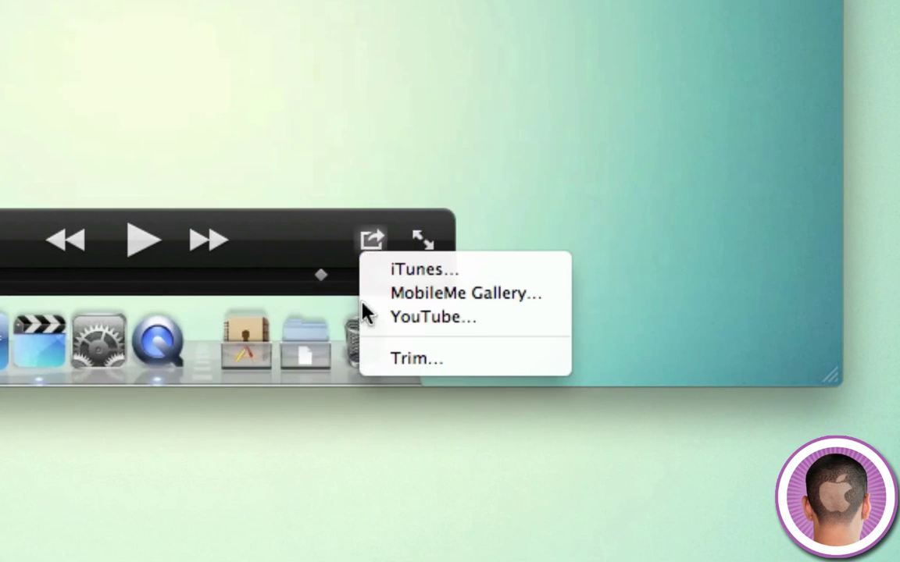
pyautogui.click(367, 366)
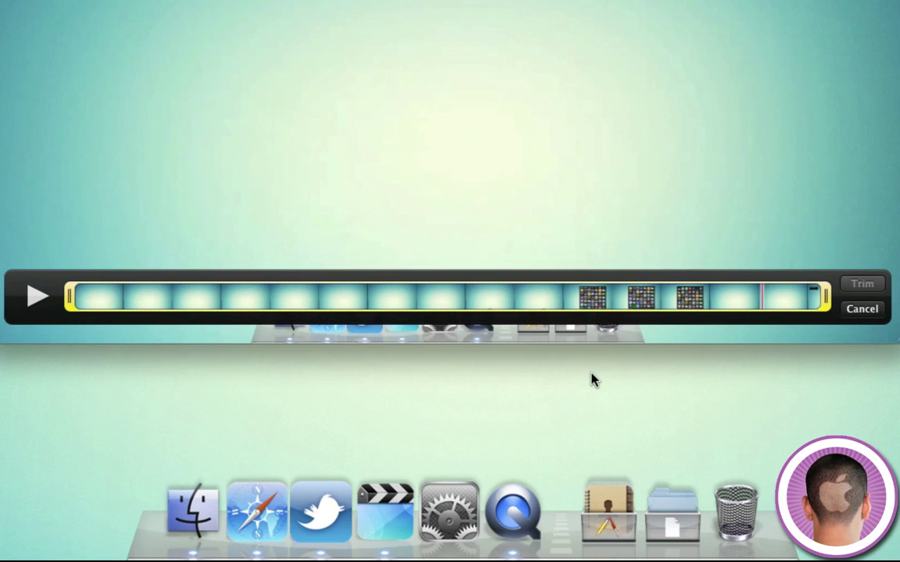
pyautogui.moveTo(72, 303); pyautogui.dragTo(202, 301)
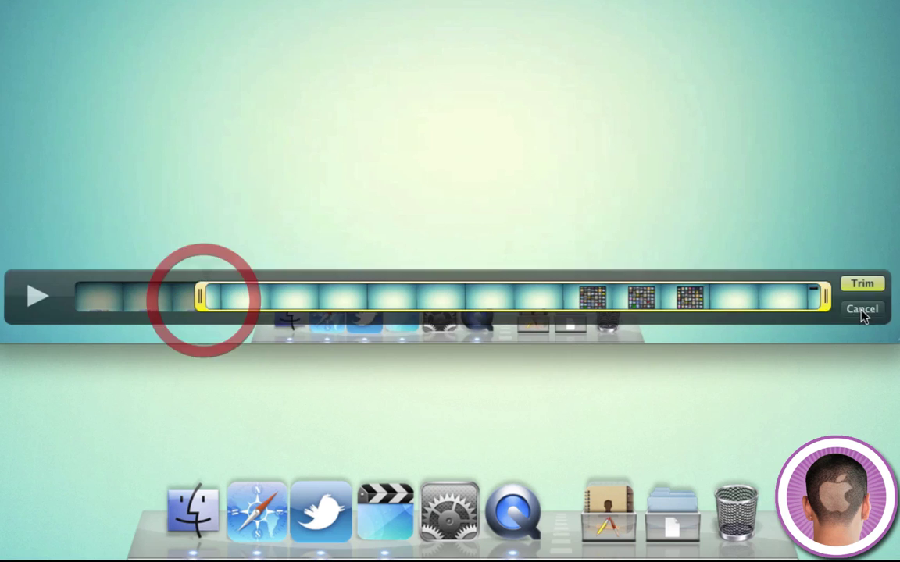
pyautogui.moveTo(784, 301); pyautogui.dragTo(714, 296)
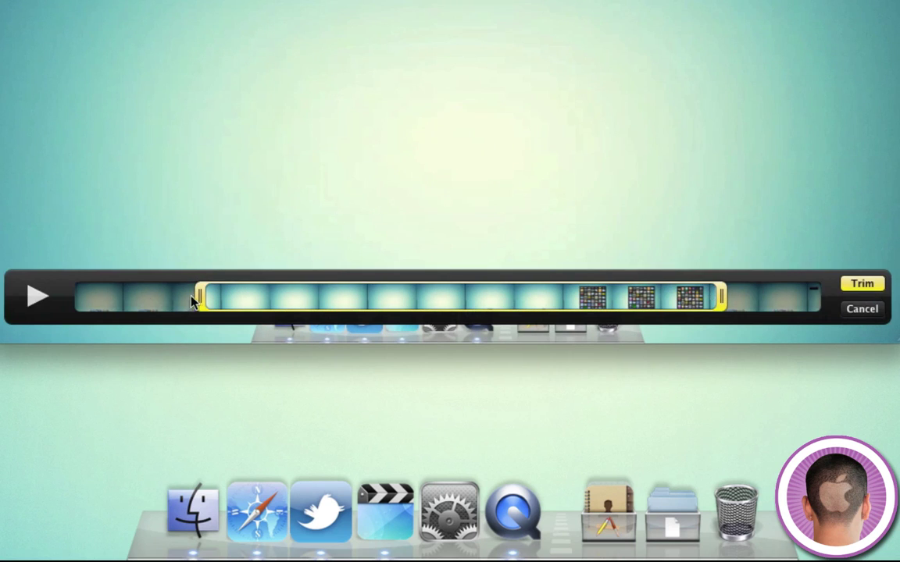
pyautogui.moveTo(201, 299); pyautogui.dragTo(531, 299)
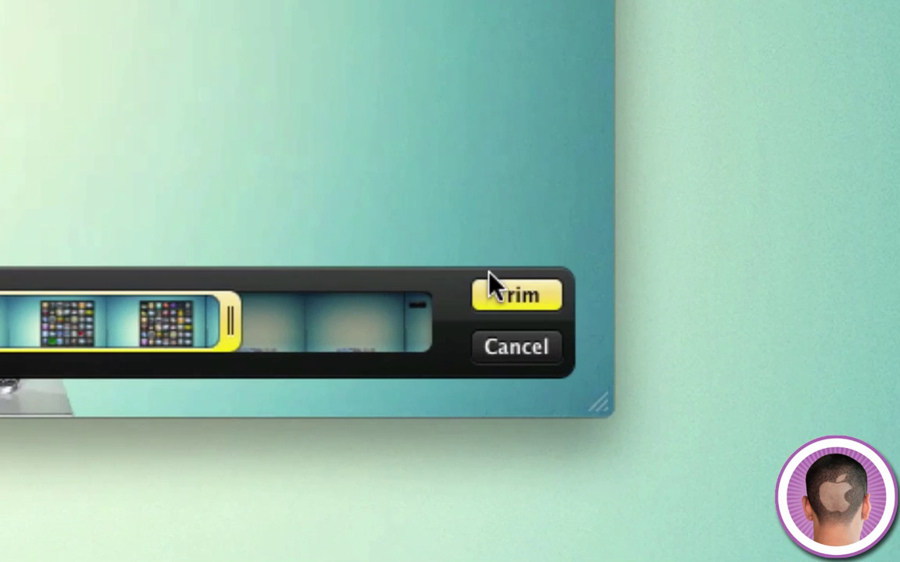
pyautogui.click(717, 288)
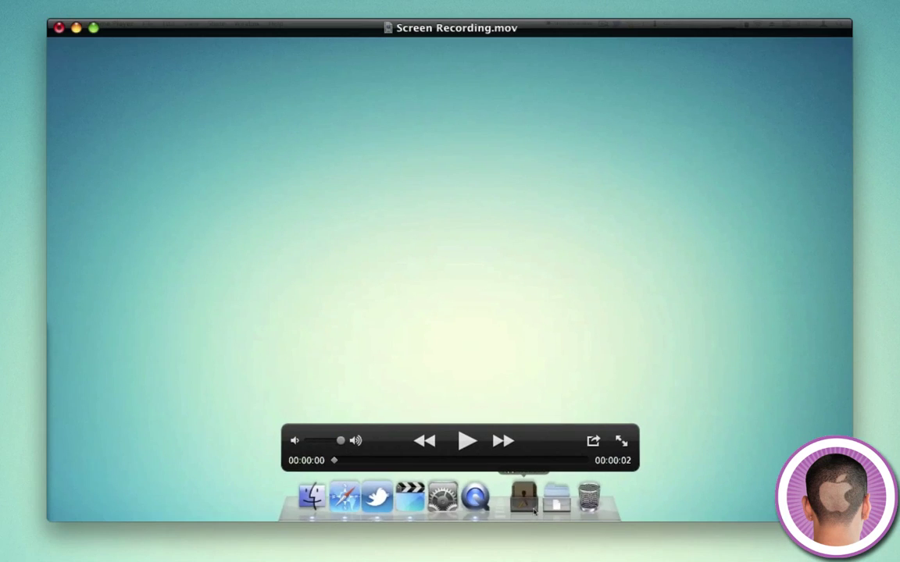
# - Play back the trimmed recording and open its YouTube sharing option
pyautogui.press('space')
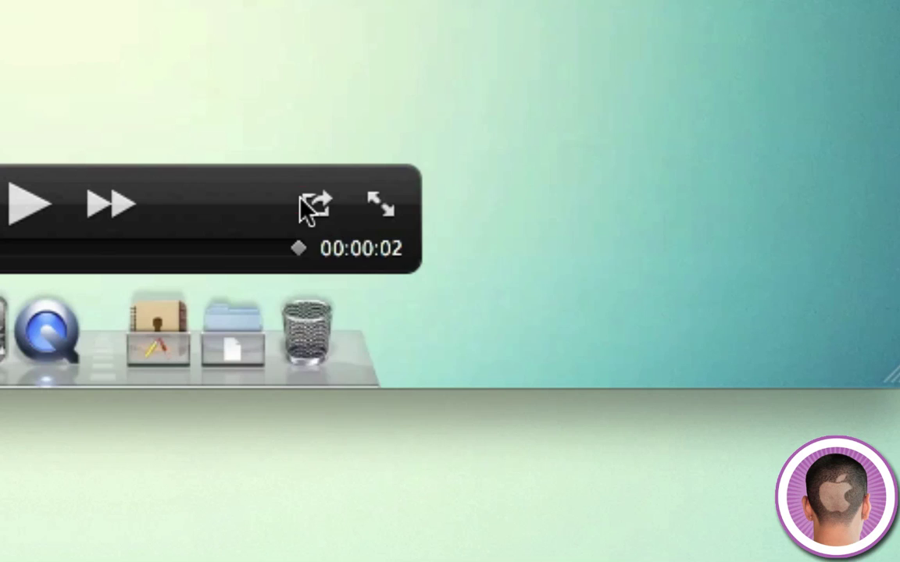
pyautogui.click(593, 441)
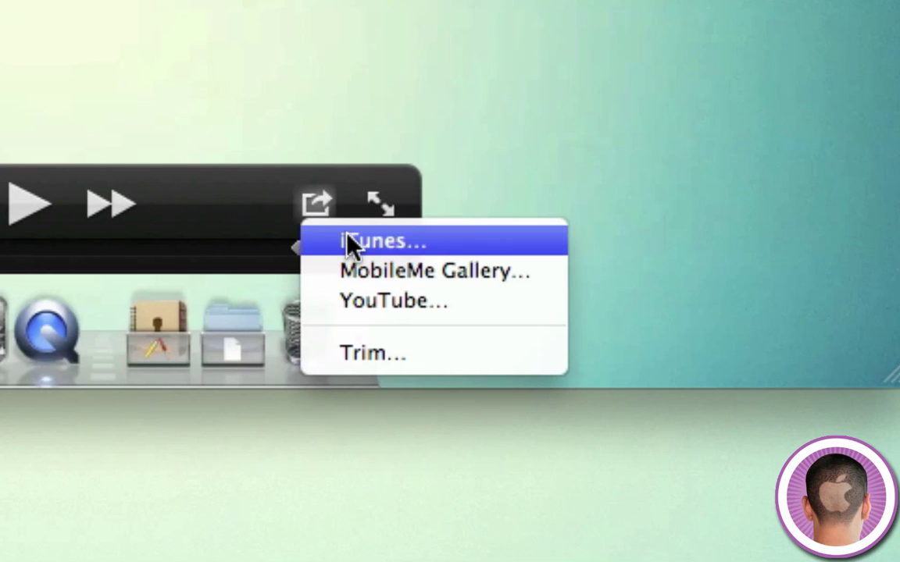
pyautogui.click(364, 306)
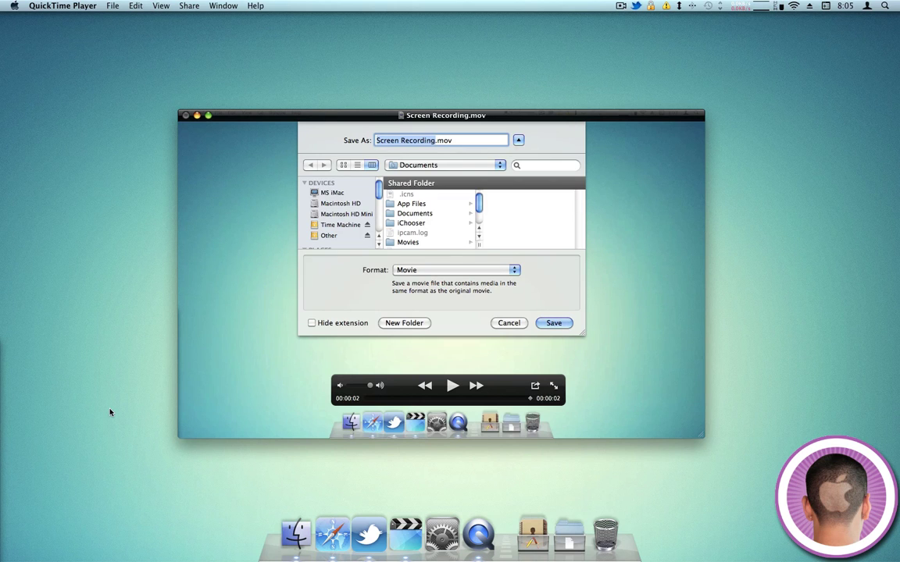
# - Review the available export formats for saving the recording, and leave without saving
pyautogui.click(409, 271)
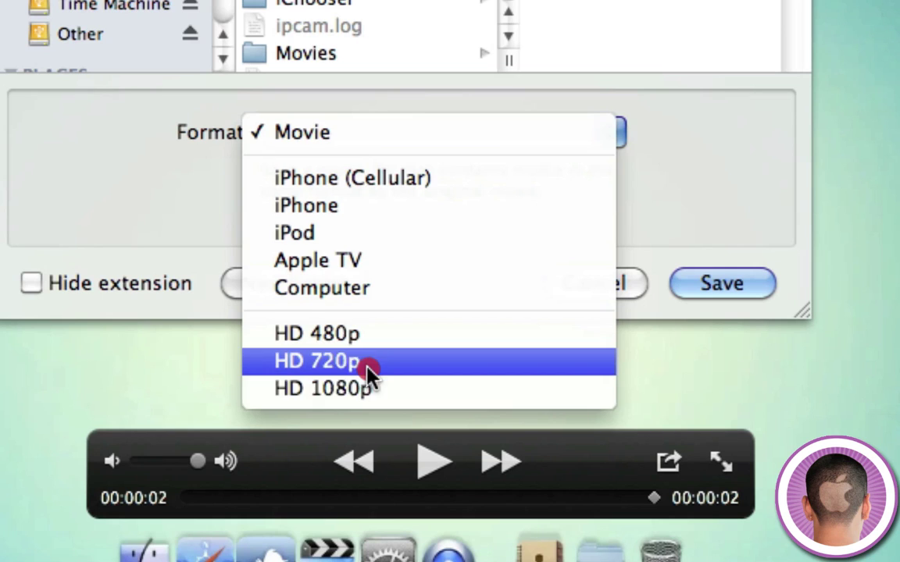
pyautogui.click(235, 285)
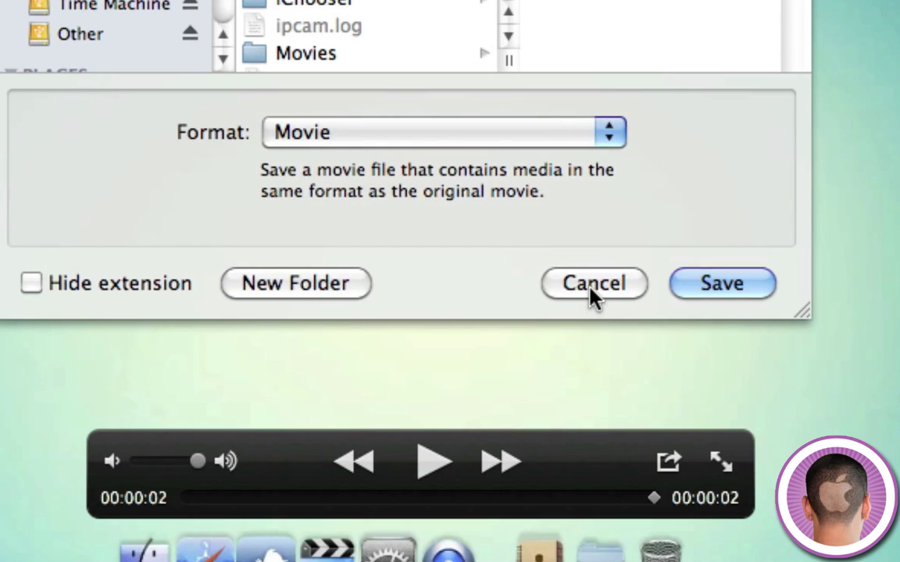
pyautogui.click(591, 295)
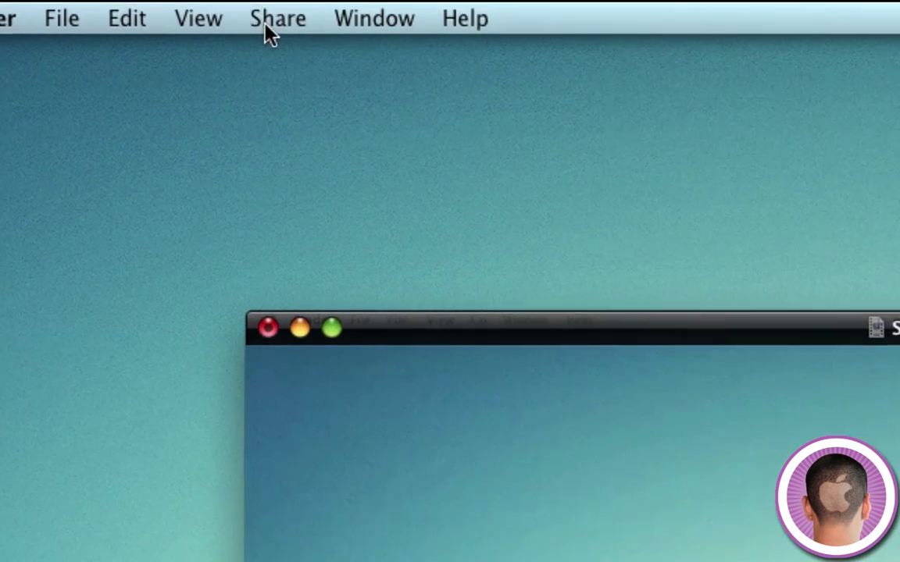
# - Open the iTunes sharing options for the trimmed recording
pyautogui.click(189, 5)
pyautogui.click(189, 19)
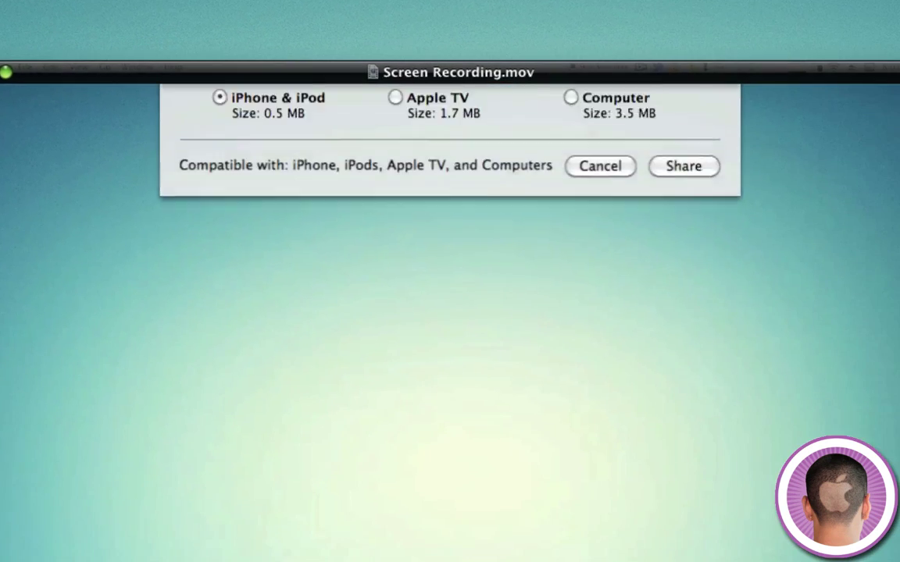